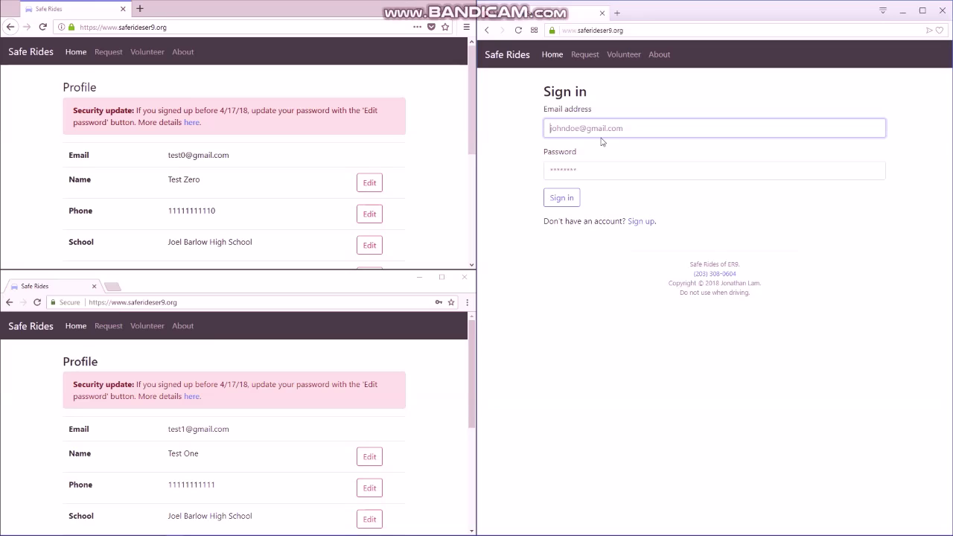
- Switch from sign-in to the sign-up form and scroll down past its Volunteer key field
{"action": "left_click", "coordinate": [602, 137]}
{"action": "left_click", "coordinate": [644, 221]}
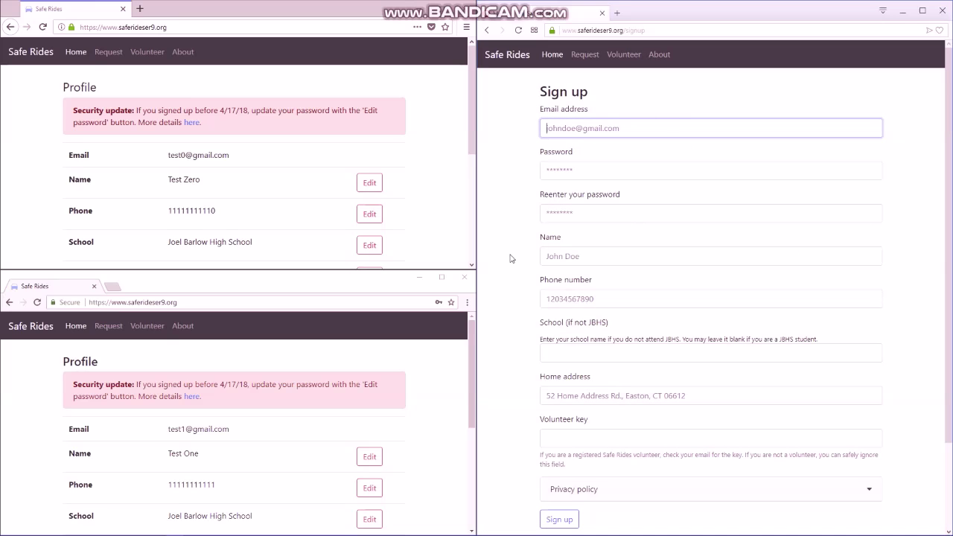
{"action": "left_click", "coordinate": [543, 434]}
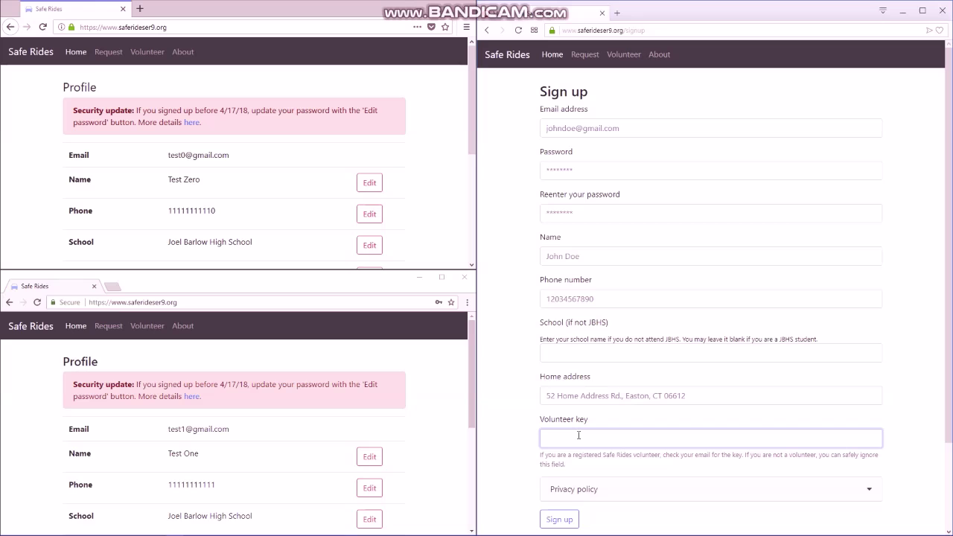
{"action": "scroll", "coordinate": [580, 473], "scroll_direction": "down", "scroll_amount": 3}
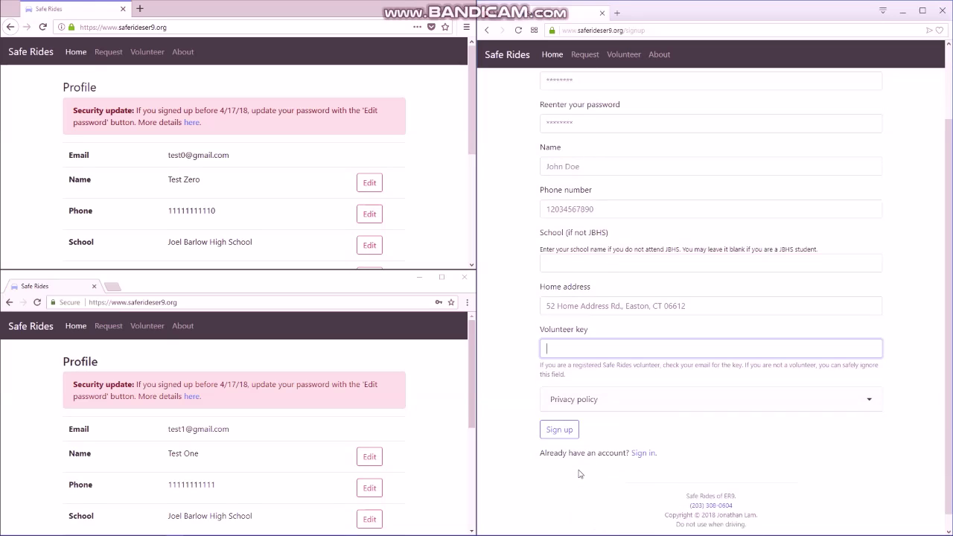
{"action": "scroll", "coordinate": [580, 473], "scroll_direction": "down", "scroll_amount": 1}
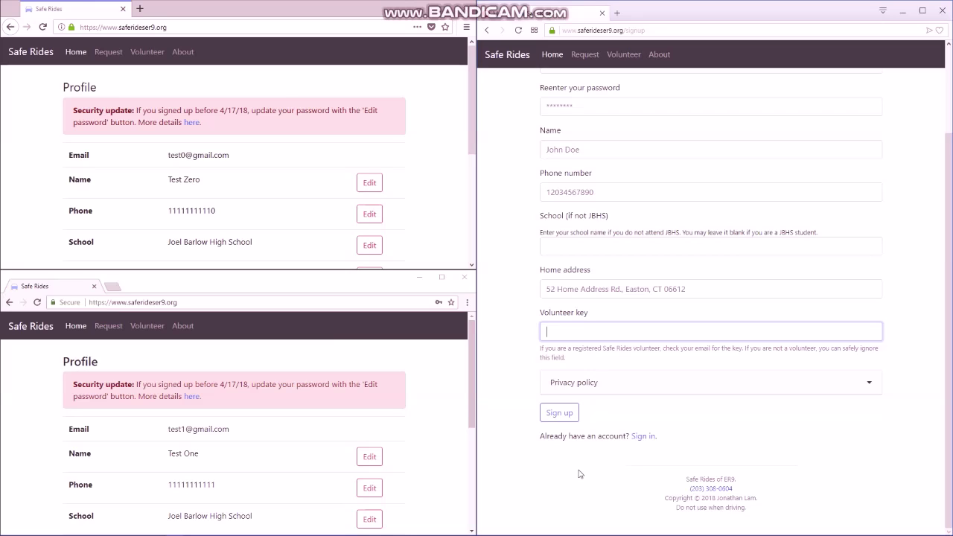
- Sign in with the volunteer's e-mail and password, then dismiss the save-password prompt
{"action": "left_click", "coordinate": [645, 436]}
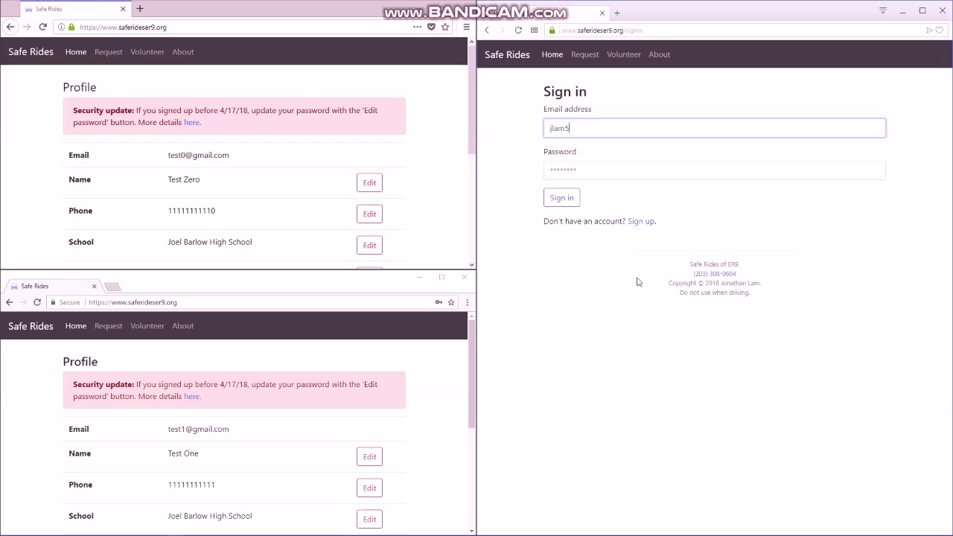
{"action": "key", "text": "Tab"}
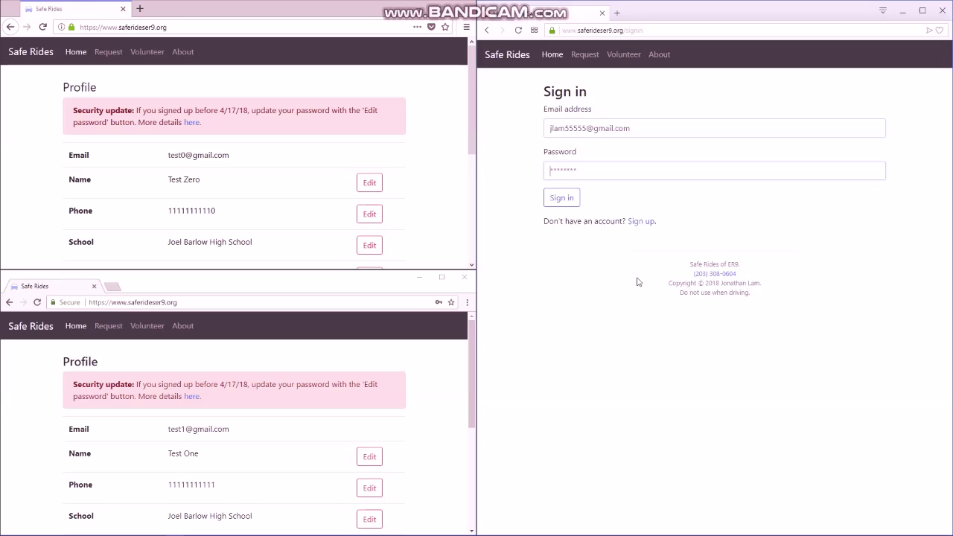
{"action": "type", "text": "password"}
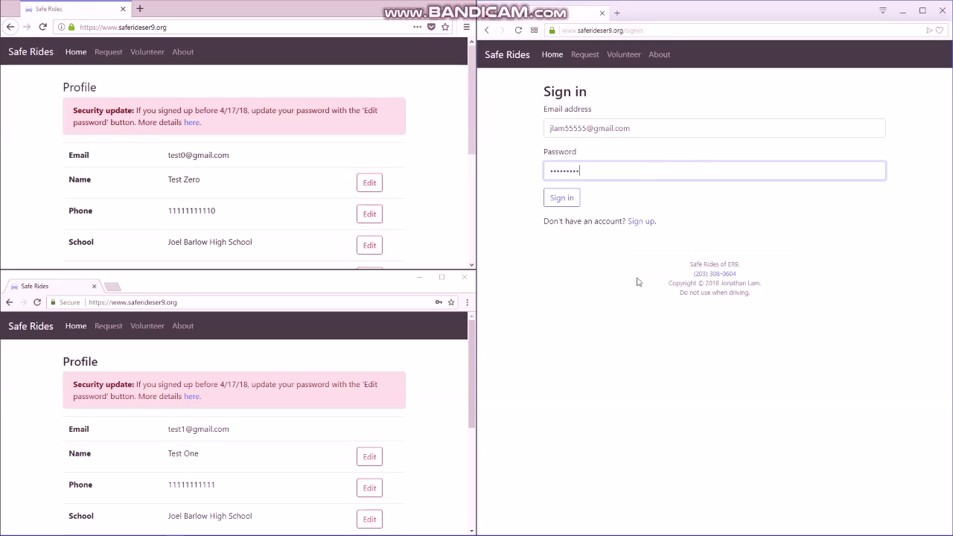
{"action": "key", "text": "Return"}
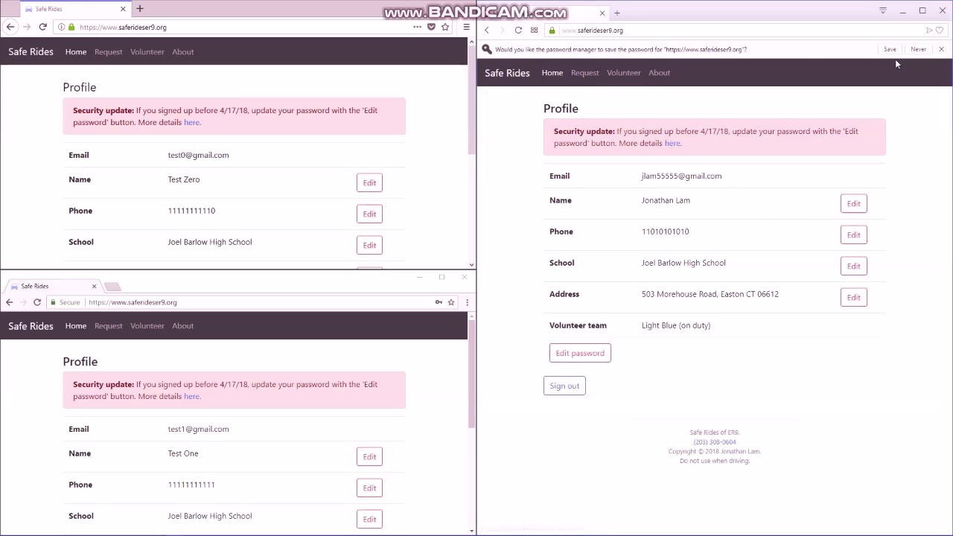
{"action": "left_click", "coordinate": [942, 48]}
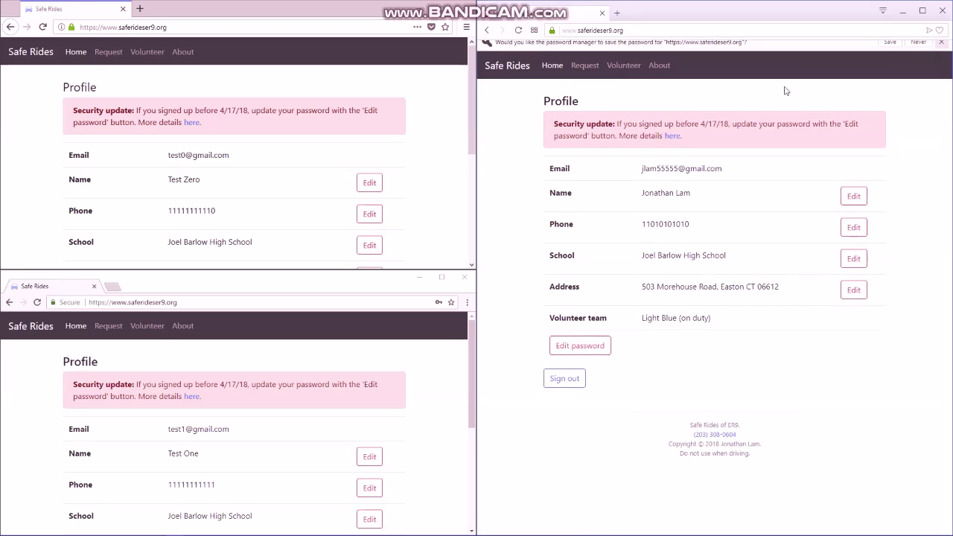
- Open the Volunteer page in both volunteer windows and the ride request form for the rider
{"action": "left_click", "coordinate": [629, 65]}
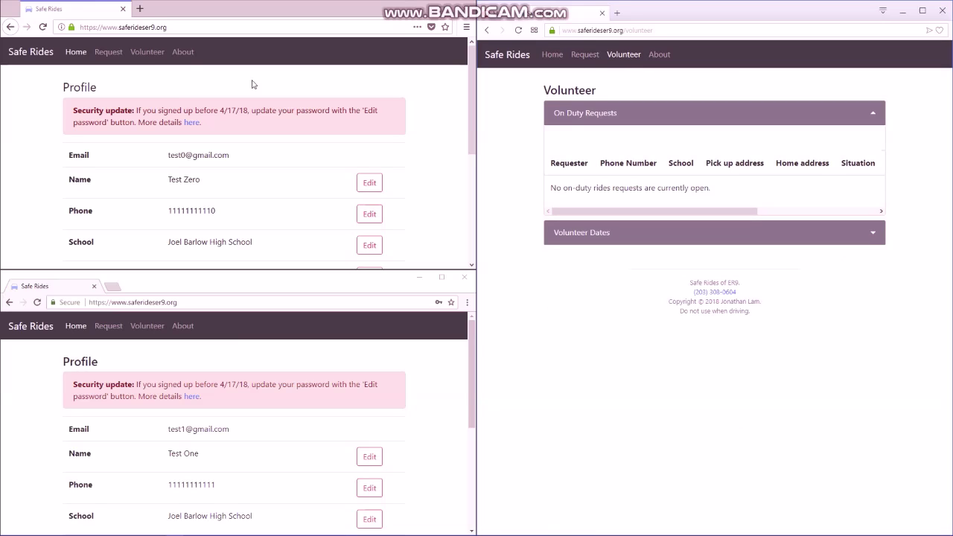
{"action": "left_click", "coordinate": [147, 59]}
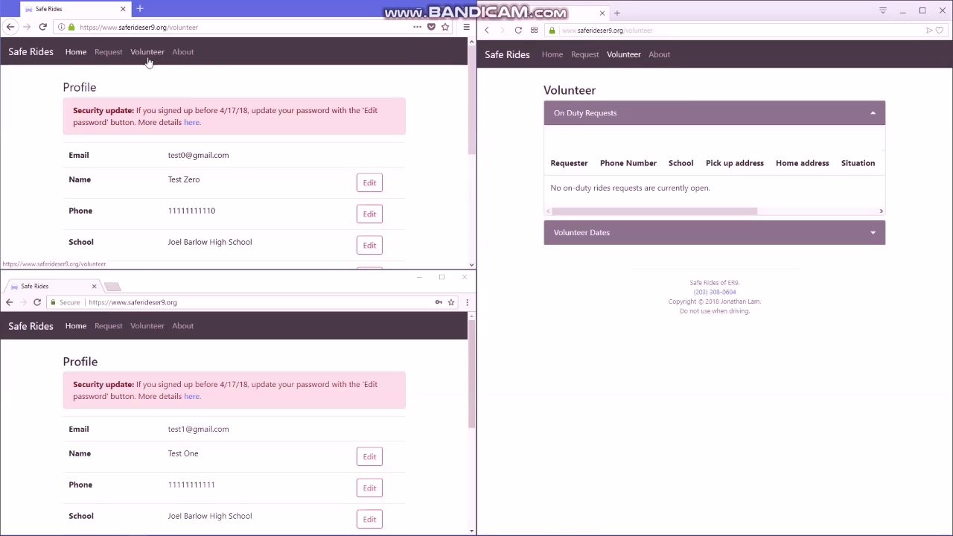
{"action": "left_click", "coordinate": [96, 328]}
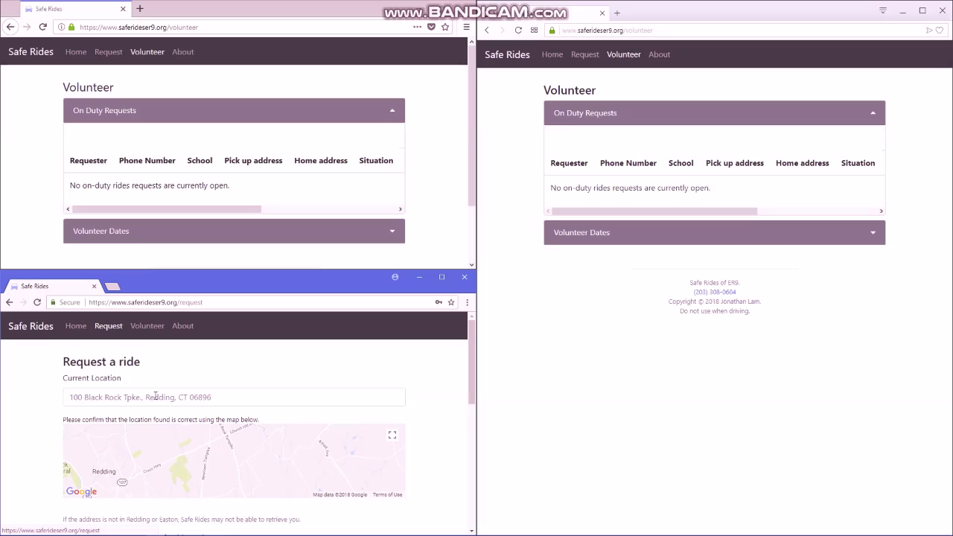
{"action": "left_click", "coordinate": [248, 397]}
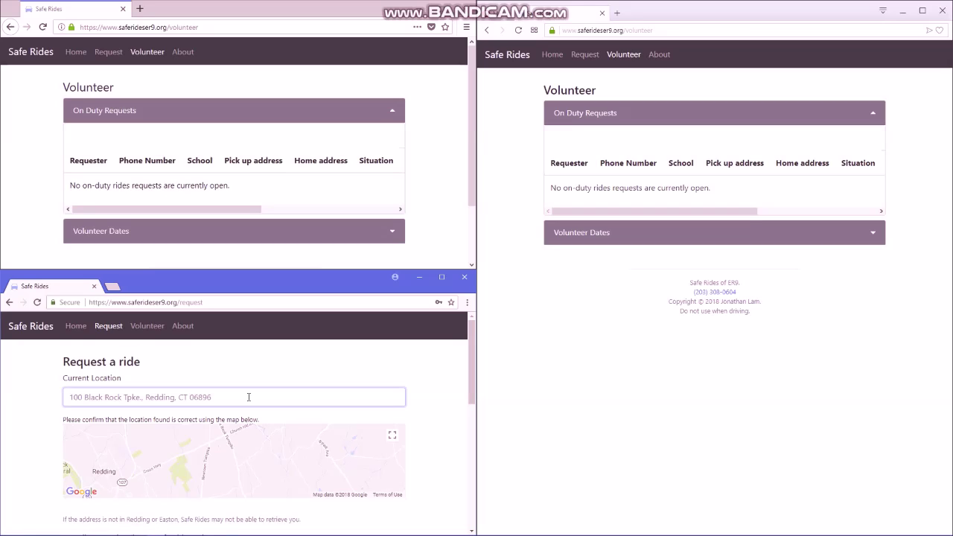
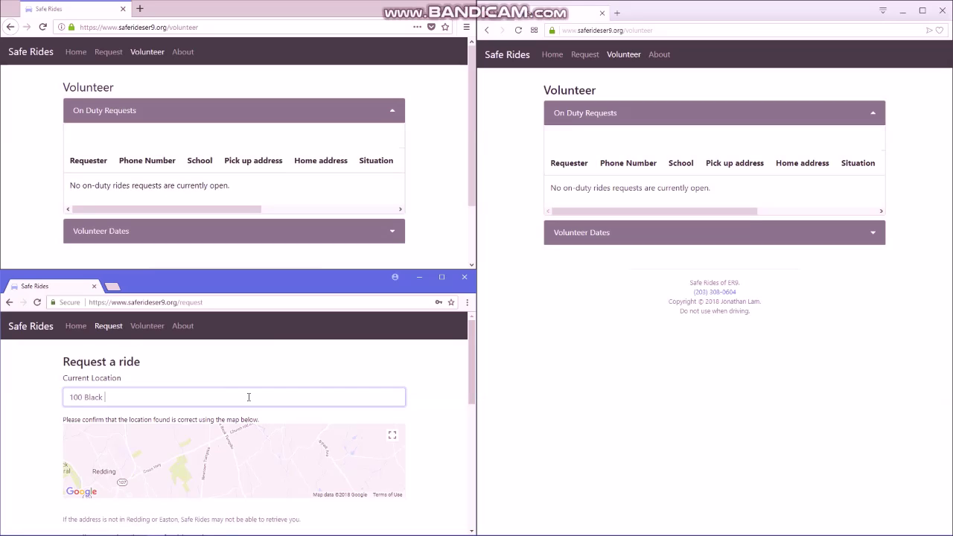
{"action": "left_click", "coordinate": [434, 388]}
{"action": "scroll", "coordinate": [432, 385], "scroll_direction": "down", "scroll_amount": 3}
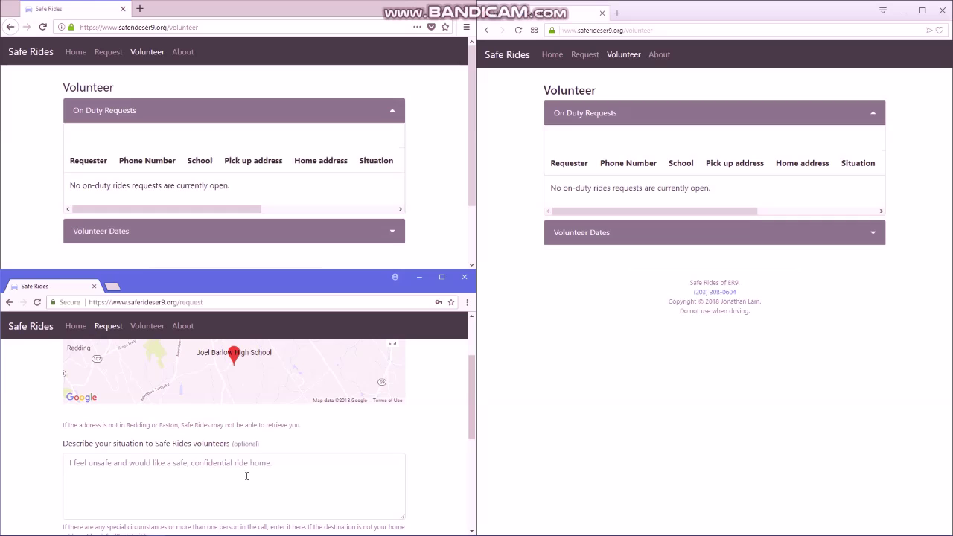
{"action": "left_click", "coordinate": [246, 476]}
{"action": "type", "text": "Test ride for vo"}
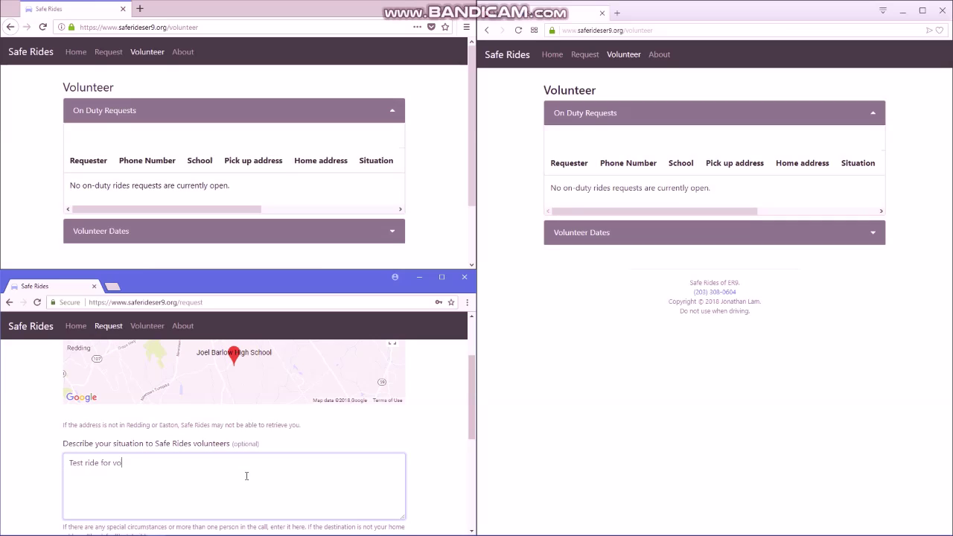
{"action": "type", "text": "lunteers"}
{"action": "scroll", "coordinate": [426, 446], "scroll_direction": "down", "scroll_amount": 5}
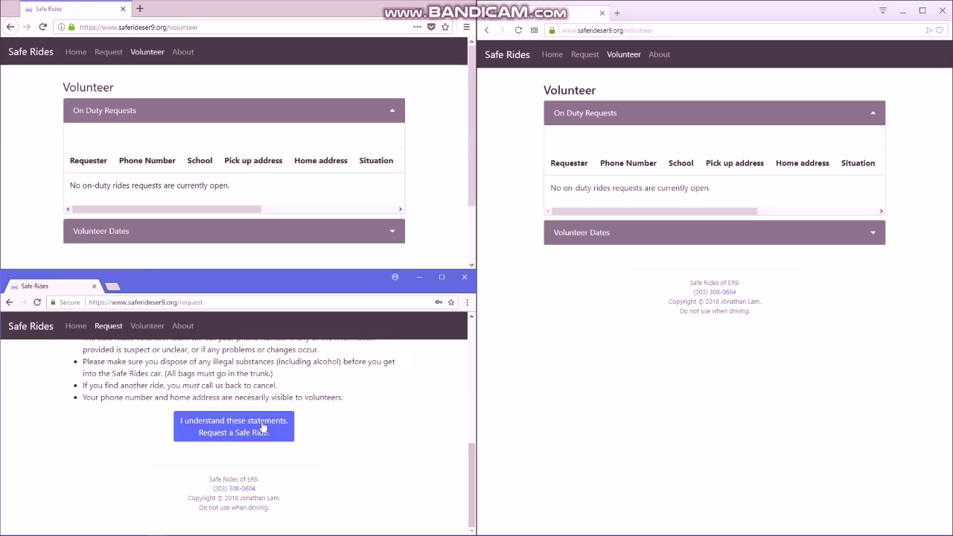
{"action": "left_click", "coordinate": [262, 427]}
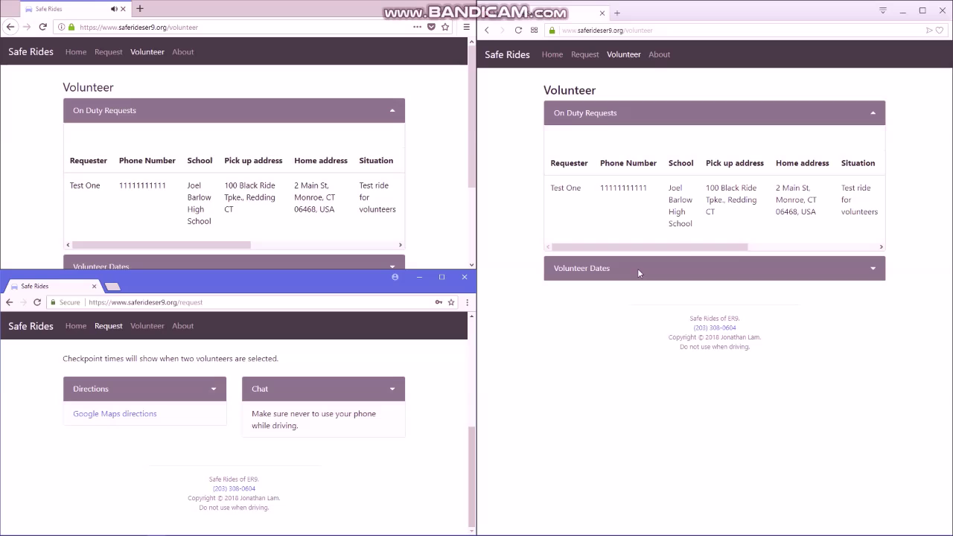
- Scroll the On Duty Requests table sideways to show the Checkpoints, Driver and Volunteer? columns
{"action": "left_click_drag", "start_coordinate": [693, 246], "coordinate": [544, 225]}
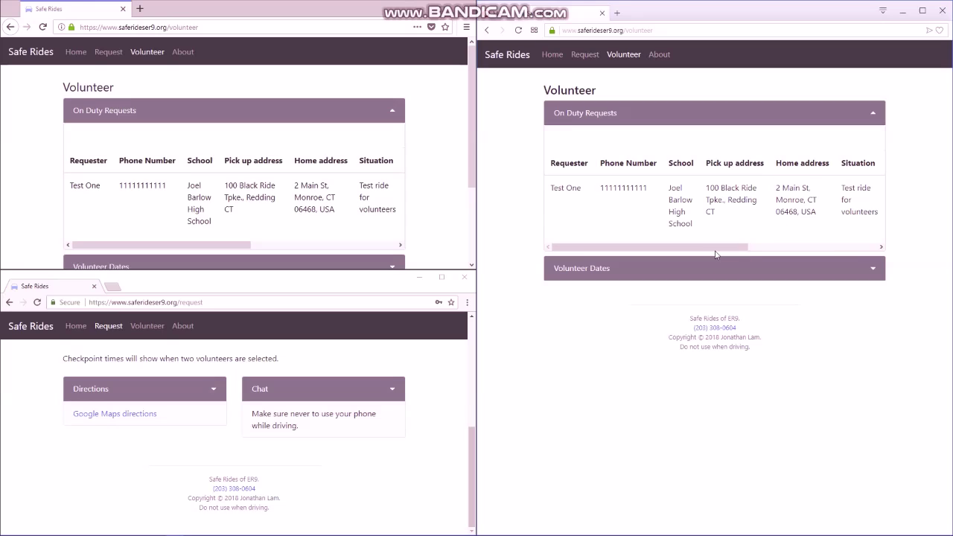
{"action": "left_click_drag", "start_coordinate": [715, 248], "coordinate": [855, 246]}
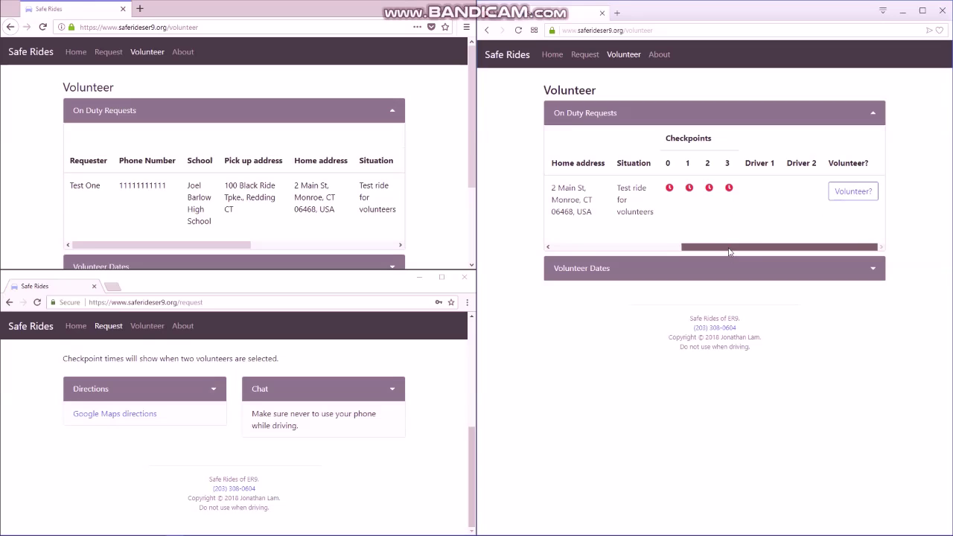
{"action": "left_click_drag", "start_coordinate": [730, 252], "coordinate": [807, 248]}
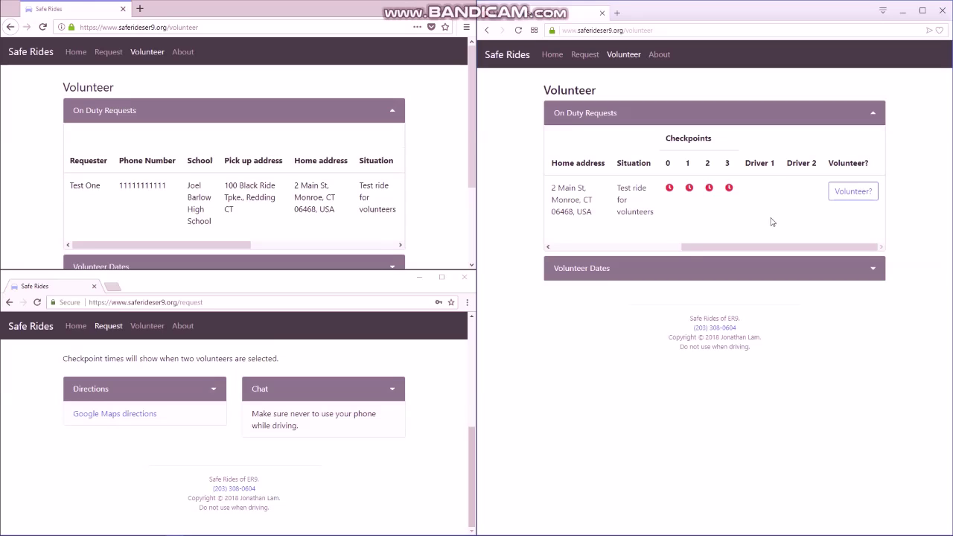
- Volunteer as Driver 1 and Driver 2 for the test ride from both volunteer windows
{"action": "left_click", "coordinate": [849, 201]}
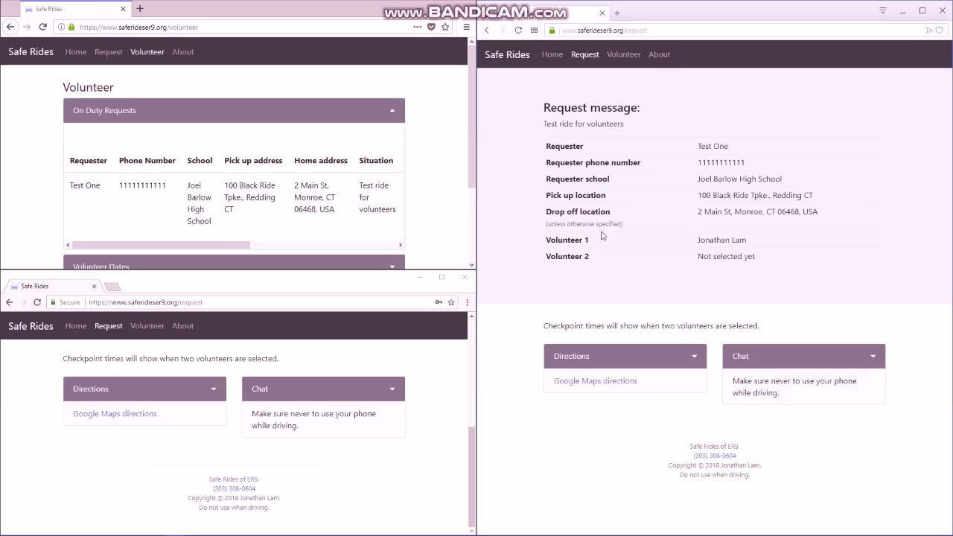
{"action": "left_click_drag", "start_coordinate": [225, 247], "coordinate": [372, 247]}
{"action": "left_click", "coordinate": [373, 190]}
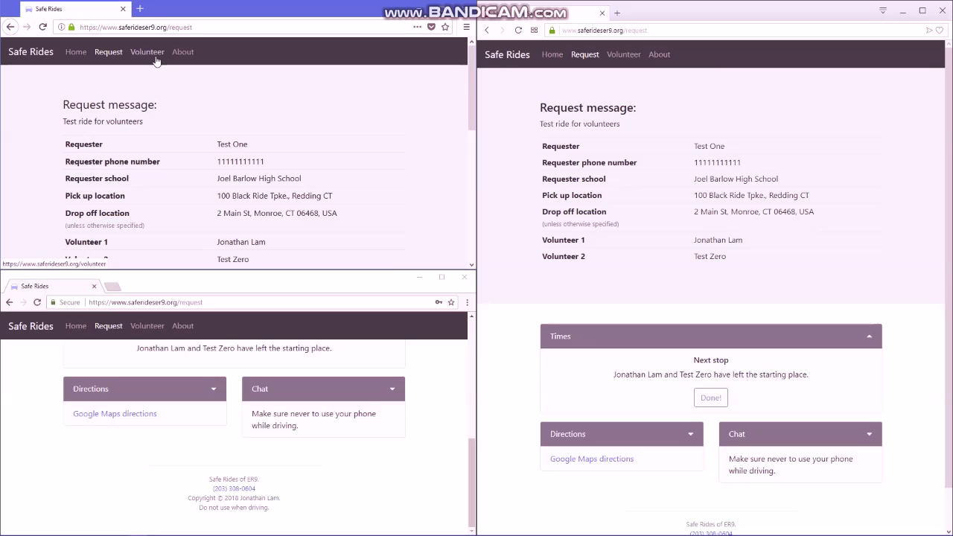
{"action": "left_click", "coordinate": [148, 52]}
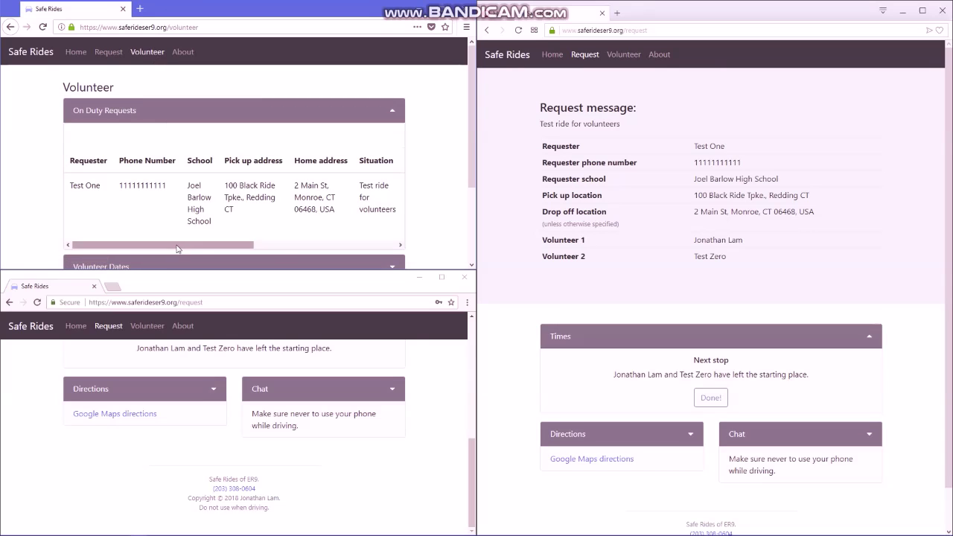
{"action": "left_click_drag", "start_coordinate": [180, 246], "coordinate": [360, 242]}
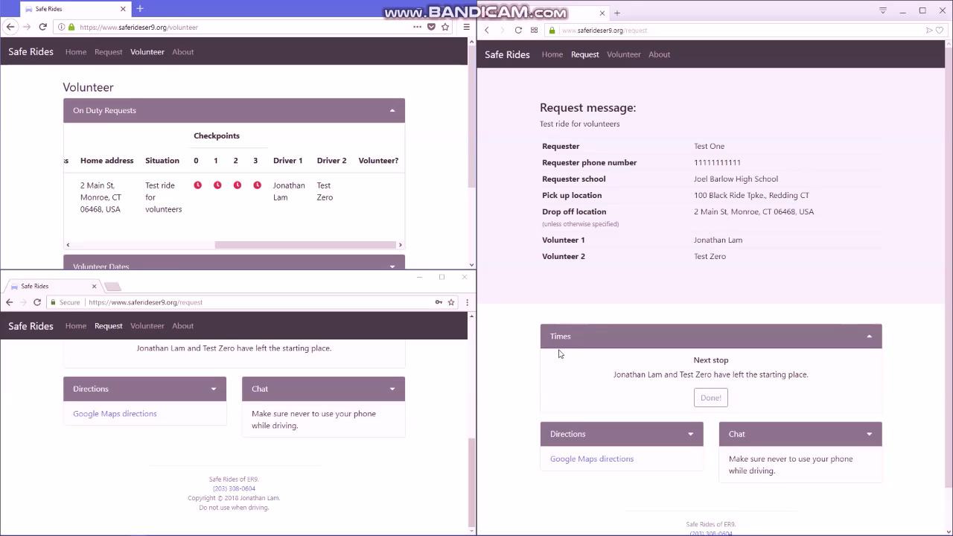
- Select the request's message, requester name and phone fields on the request page
{"action": "triple_click", "coordinate": [585, 123]}
{"action": "triple_click", "coordinate": [706, 146]}
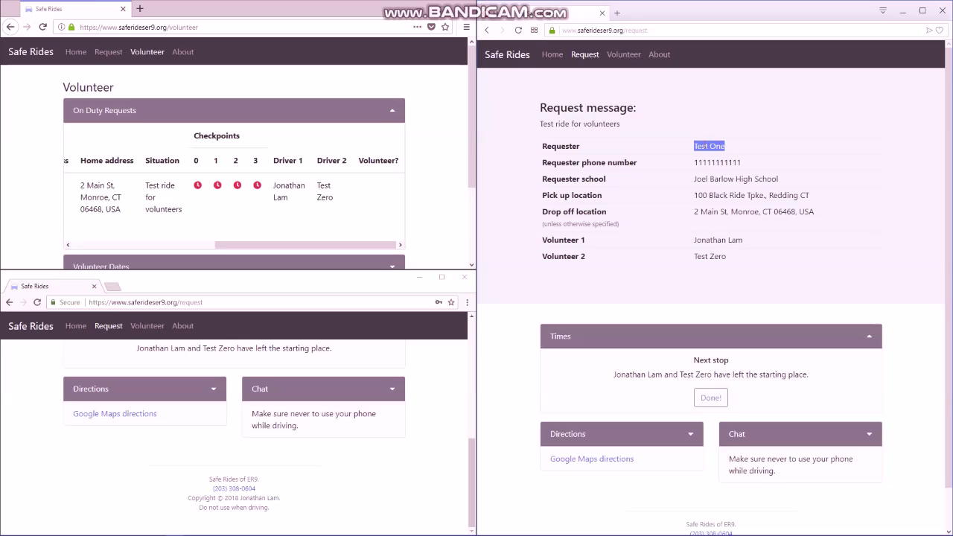
{"action": "triple_click", "coordinate": [704, 161]}
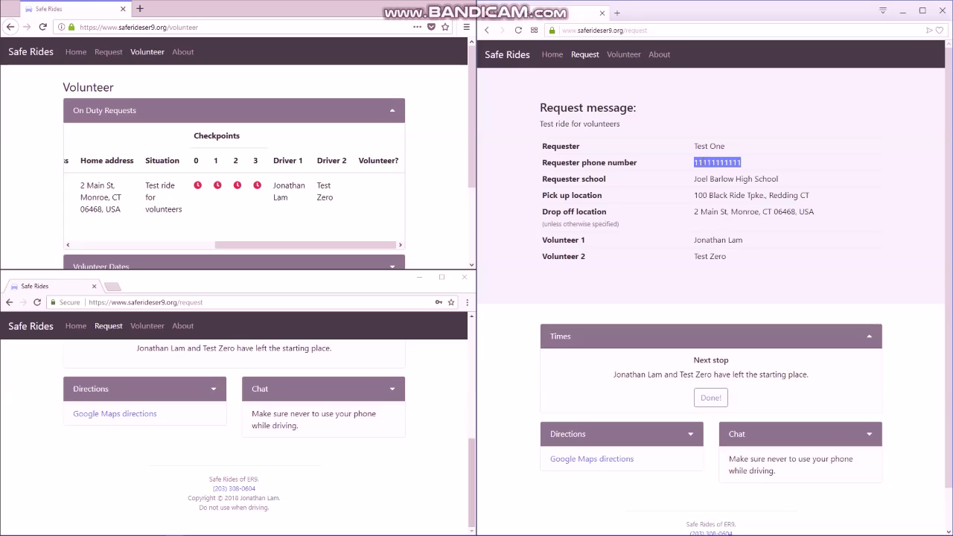
{"action": "left_click", "coordinate": [704, 176]}
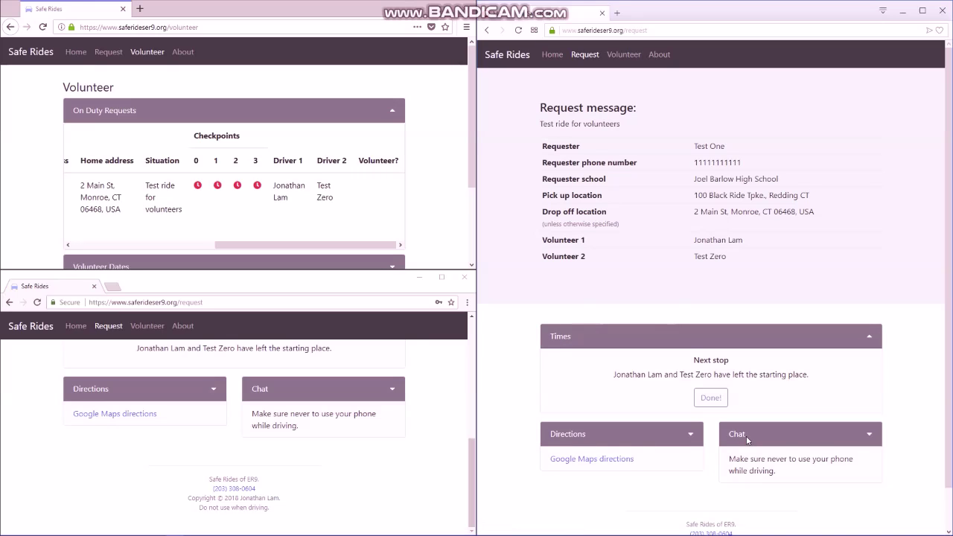
- Open both chats and send the rider's message 'I found a ride. No need for a ride anymore.'
{"action": "scroll", "coordinate": [506, 430], "scroll_direction": "down", "scroll_amount": 1}
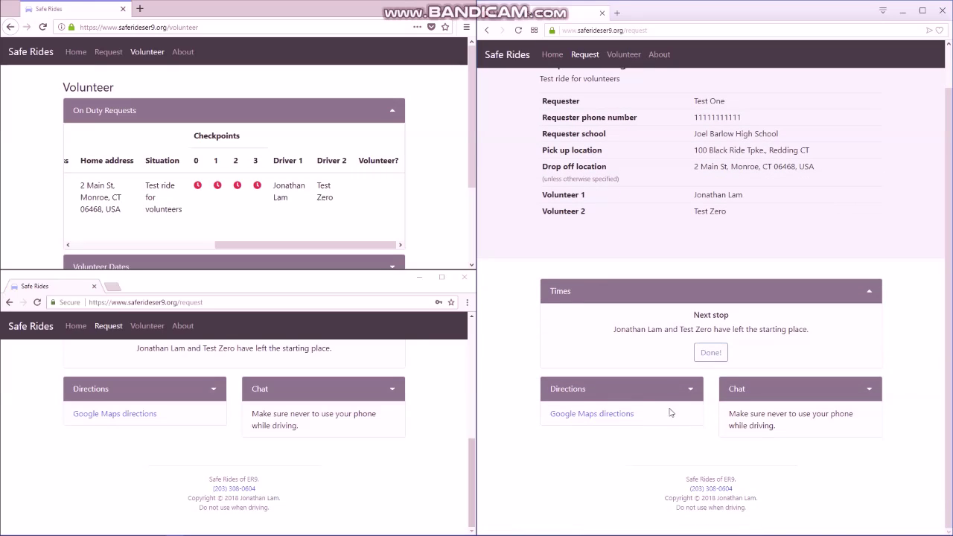
{"action": "left_click", "coordinate": [734, 389]}
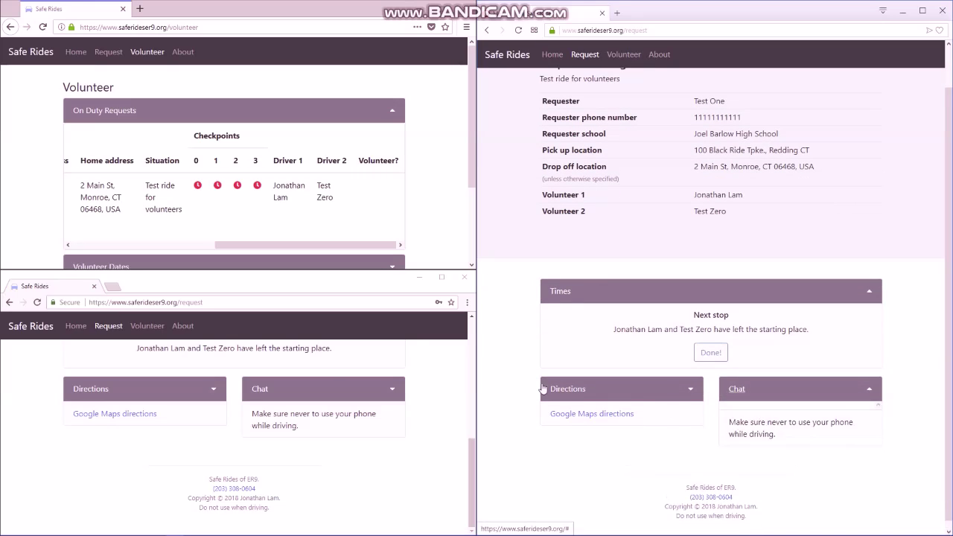
{"action": "left_click", "coordinate": [261, 390]}
{"action": "left_click", "coordinate": [299, 471]}
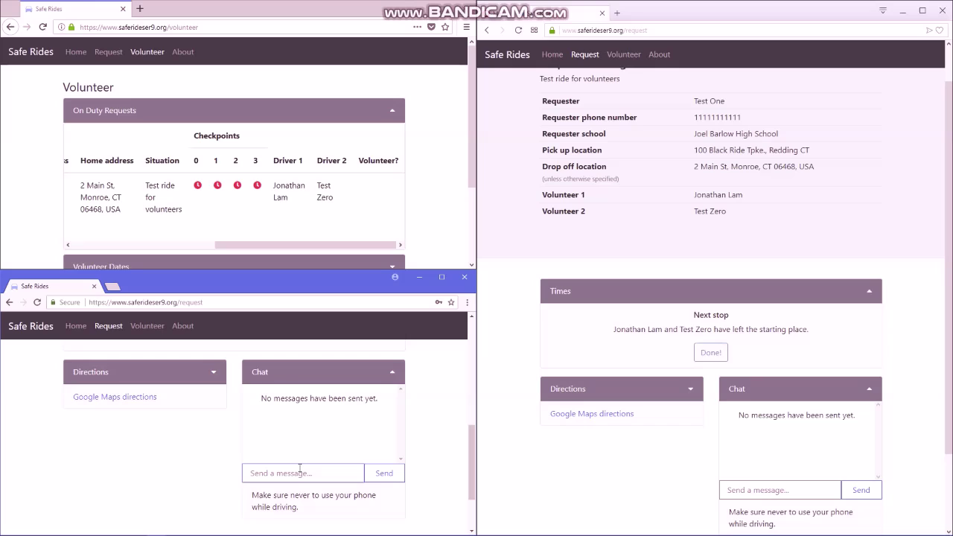
{"action": "type", "text": "I found a ride. N"}
{"action": "type", "text": "o need for a rid"}
{"action": "type", "text": "e anymore."}
{"action": "key", "text": "Return"}
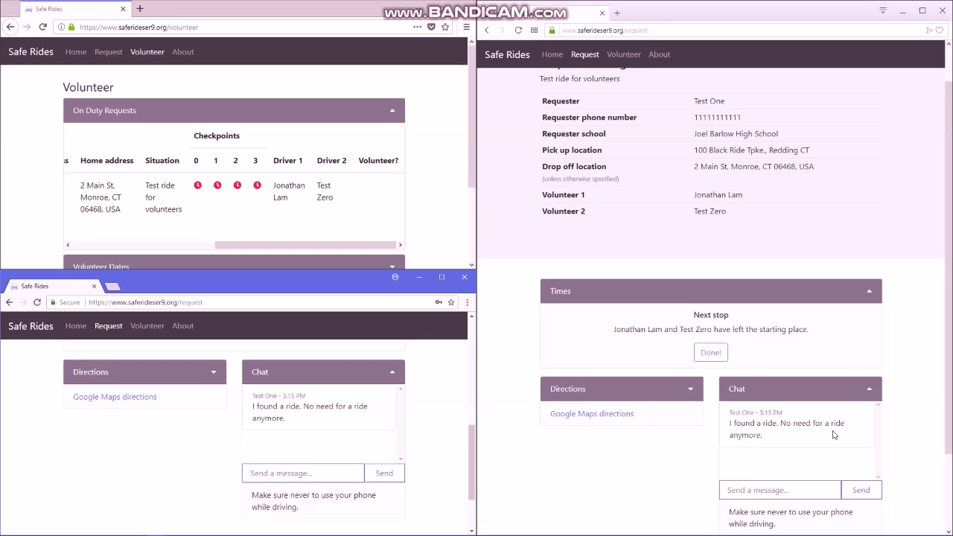
- Reply 'Hi!' from the volunteer's chat, then collapse that chat
{"action": "left_click", "coordinate": [711, 353]}
{"action": "left_click", "coordinate": [761, 491]}
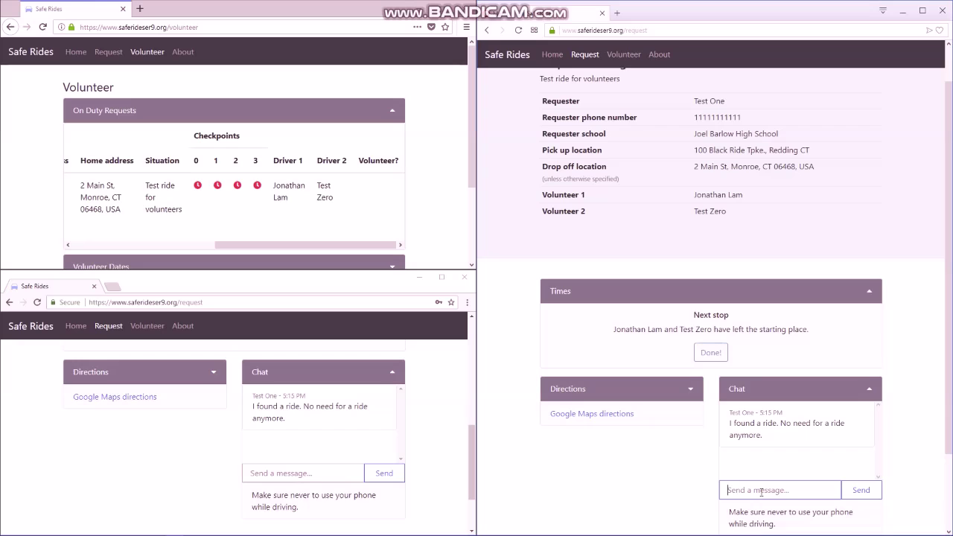
{"action": "type", "text": "Hi!"}
{"action": "key", "text": "Return"}
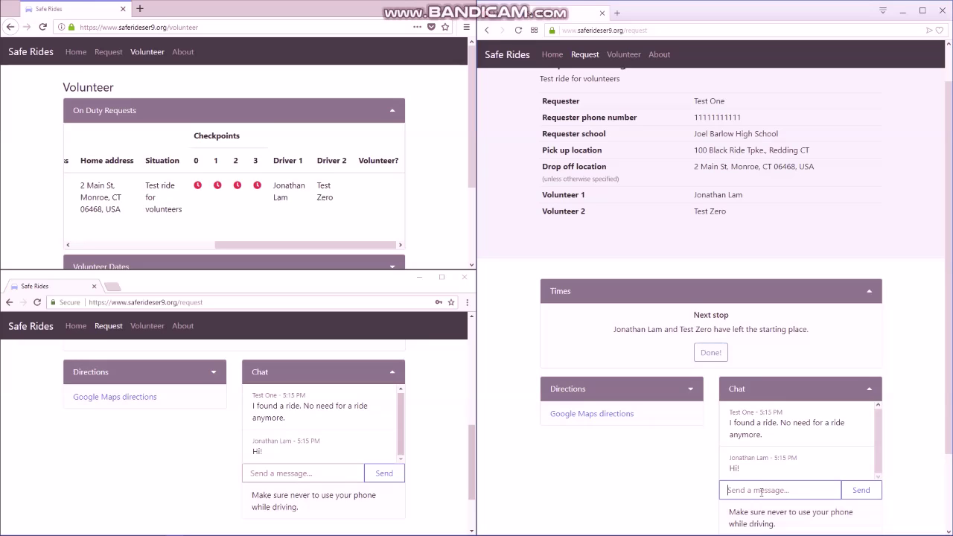
{"action": "left_click", "coordinate": [730, 390]}
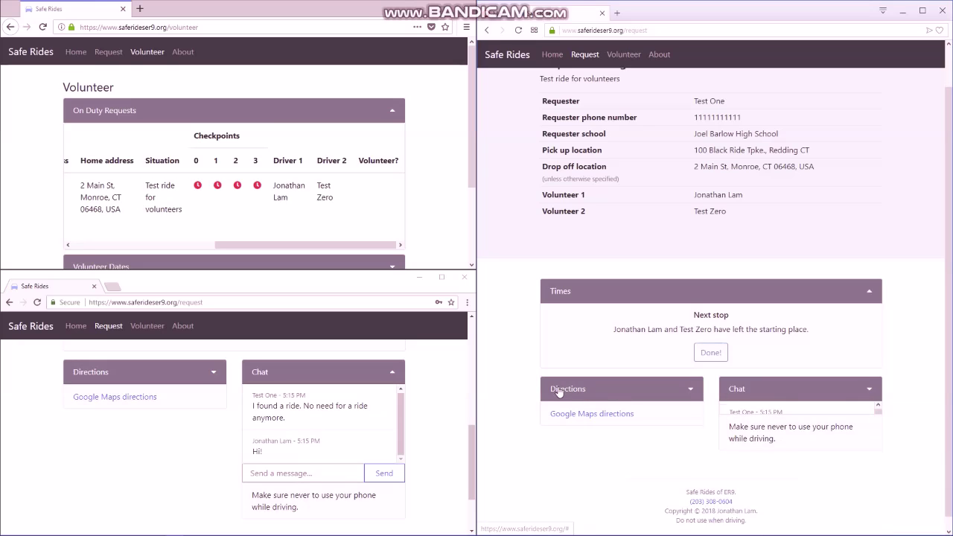
- Show the ride's directions, view the 36-minute route in Google Maps, then close that tab
{"action": "left_click", "coordinate": [558, 388]}
{"action": "scroll", "coordinate": [518, 382], "scroll_direction": "down", "scroll_amount": 3}
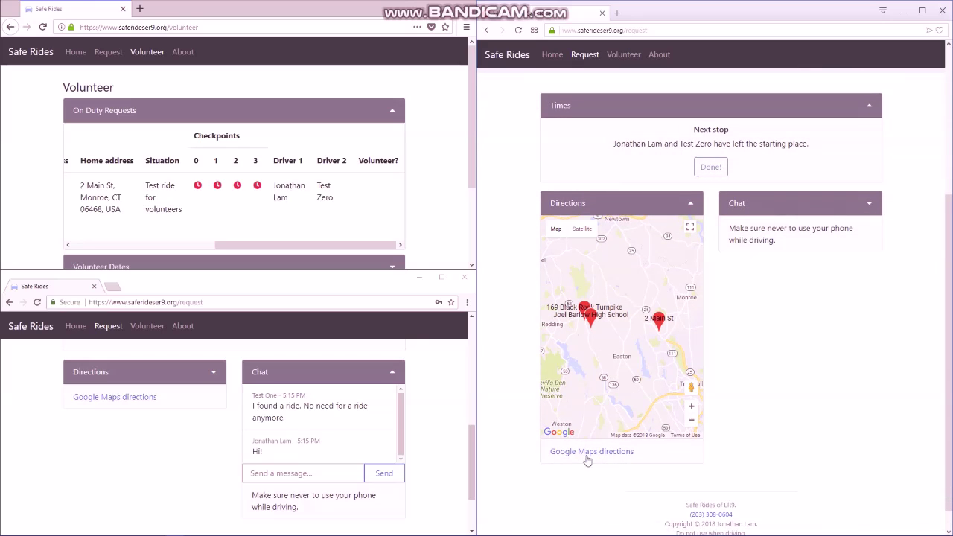
{"action": "left_click", "coordinate": [588, 456]}
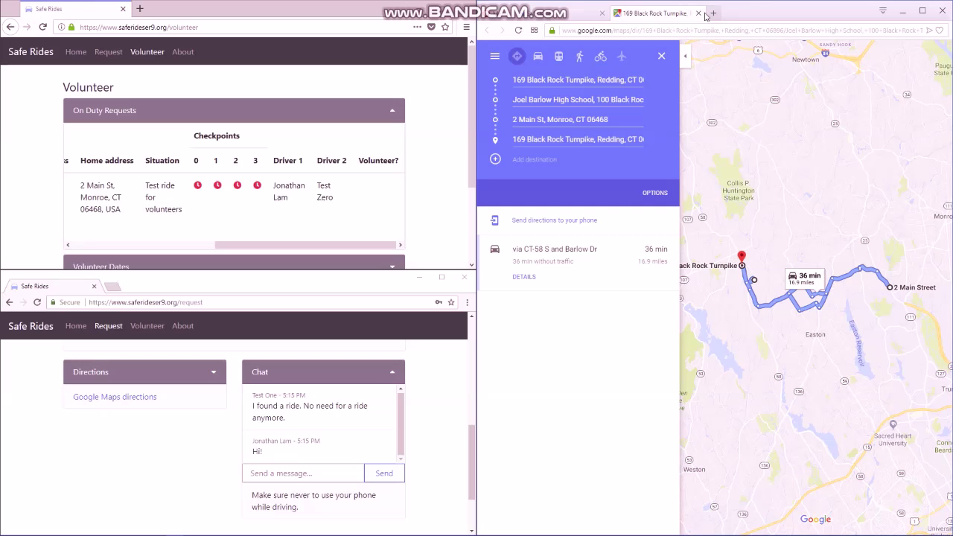
{"action": "left_click", "coordinate": [698, 13]}
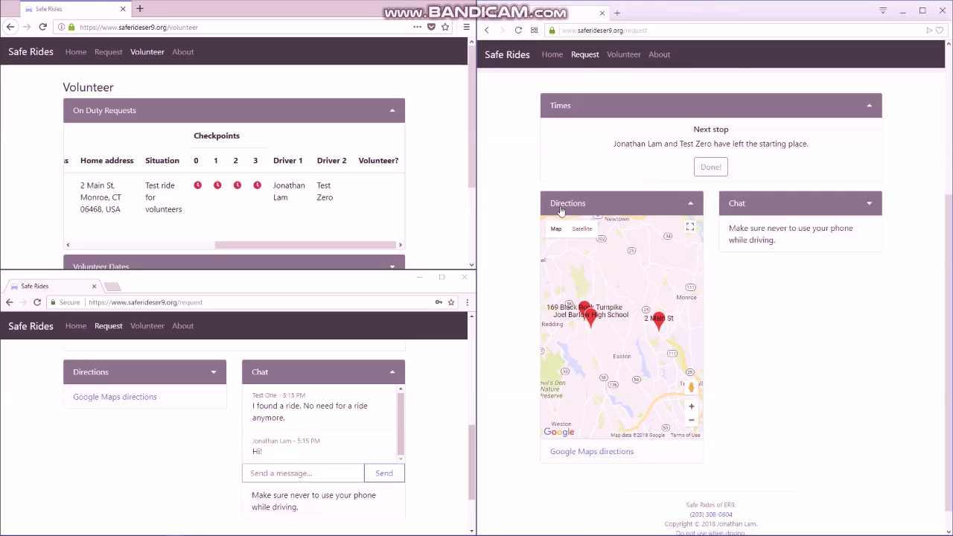
- Expand and collapse the checkpoint timeline, then mark departure from the starting place done
{"action": "scroll", "coordinate": [565, 278], "scroll_direction": "up", "scroll_amount": 3}
{"action": "left_click", "coordinate": [560, 292]}
{"action": "scroll", "coordinate": [560, 292], "scroll_direction": "down", "scroll_amount": 3}
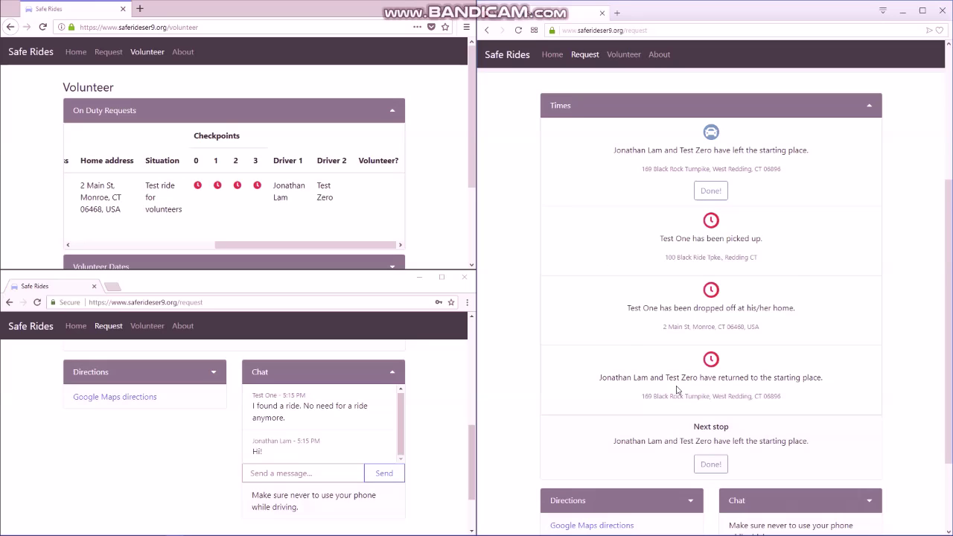
{"action": "left_click", "coordinate": [637, 108]}
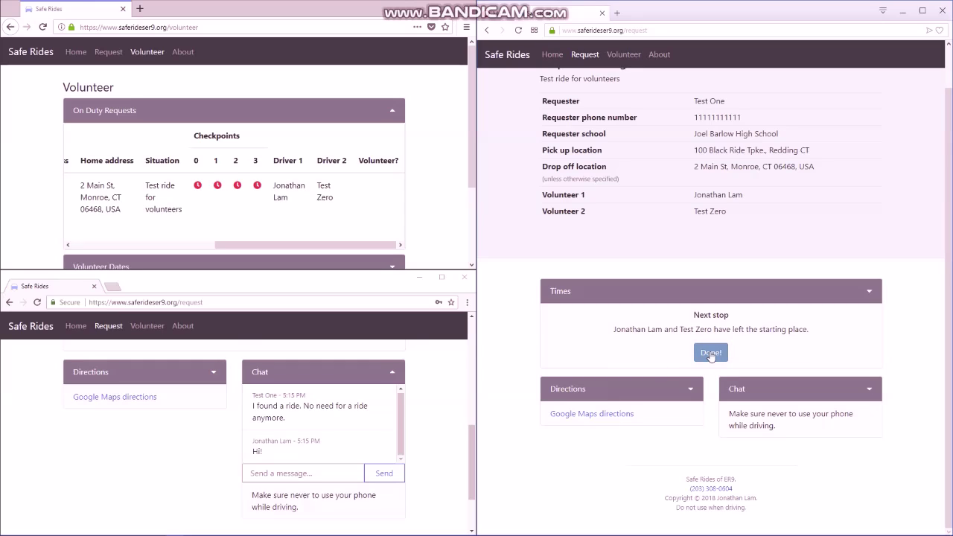
{"action": "left_click", "coordinate": [712, 354]}
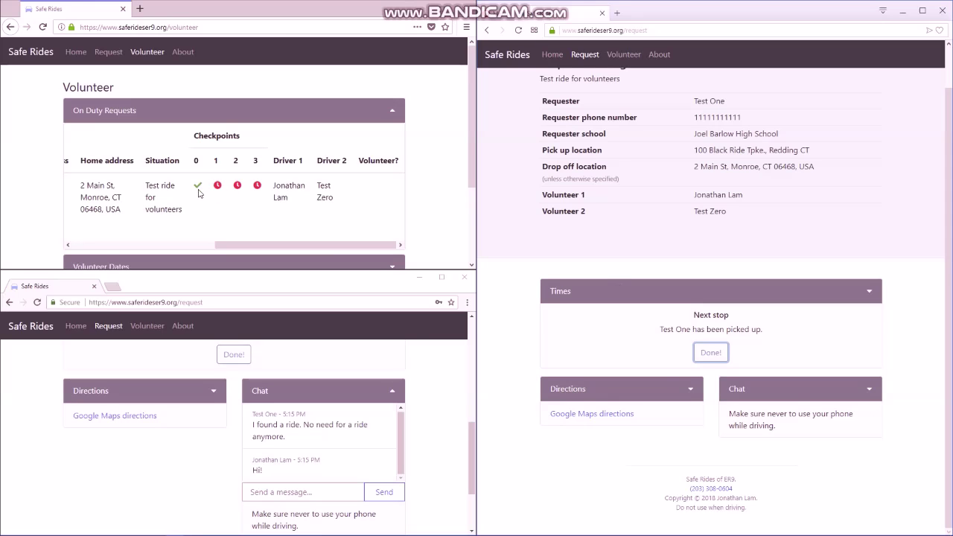
{"action": "scroll", "coordinate": [213, 426], "scroll_direction": "up", "scroll_amount": 2}
{"action": "scroll", "coordinate": [211, 428], "scroll_direction": "up", "scroll_amount": 1}
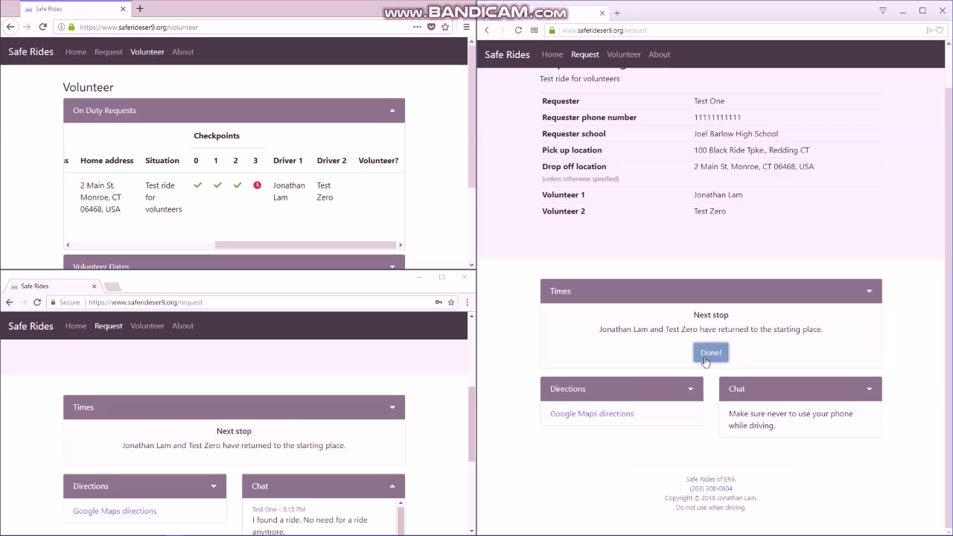
{"action": "left_click", "coordinate": [706, 359]}
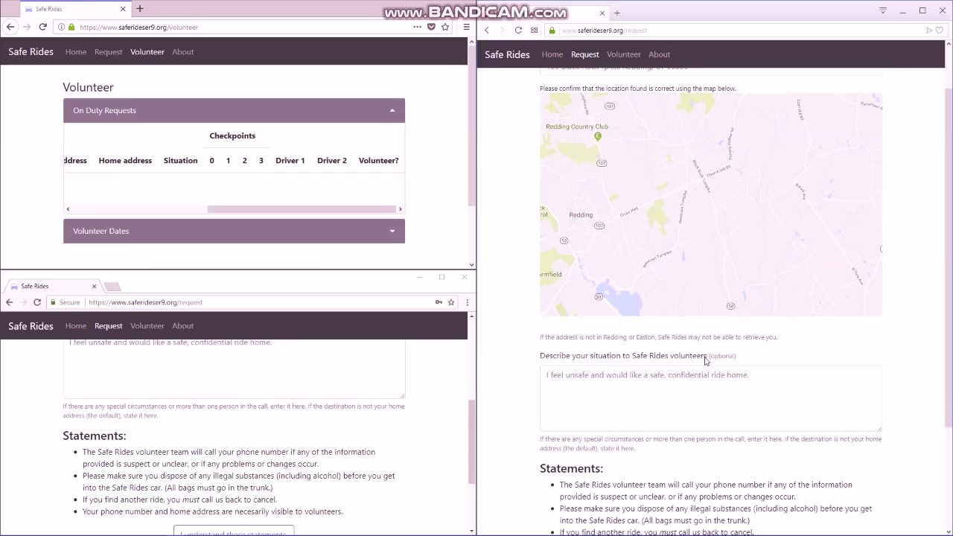
{"action": "scroll", "coordinate": [522, 468], "scroll_direction": "up", "scroll_amount": 1}
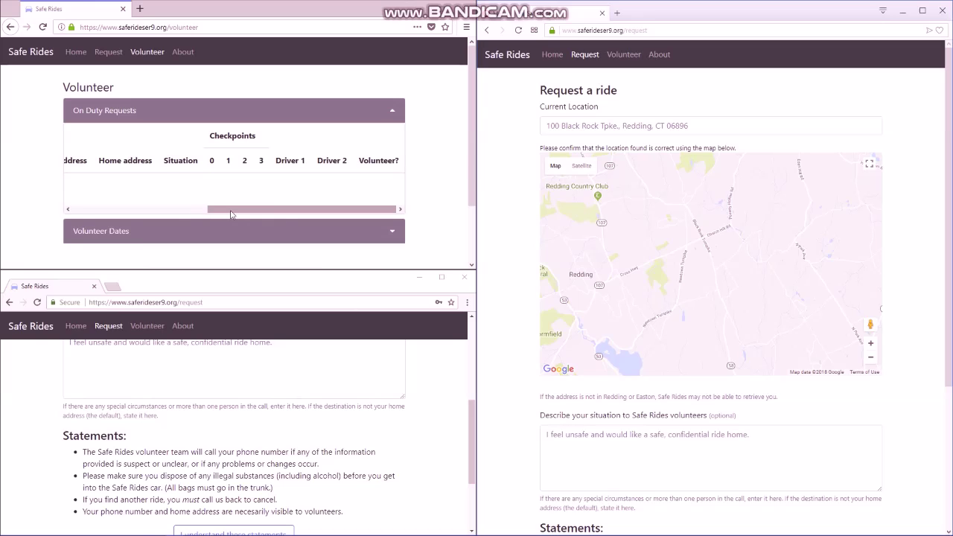
{"action": "left_click_drag", "start_coordinate": [232, 215], "coordinate": [52, 219]}
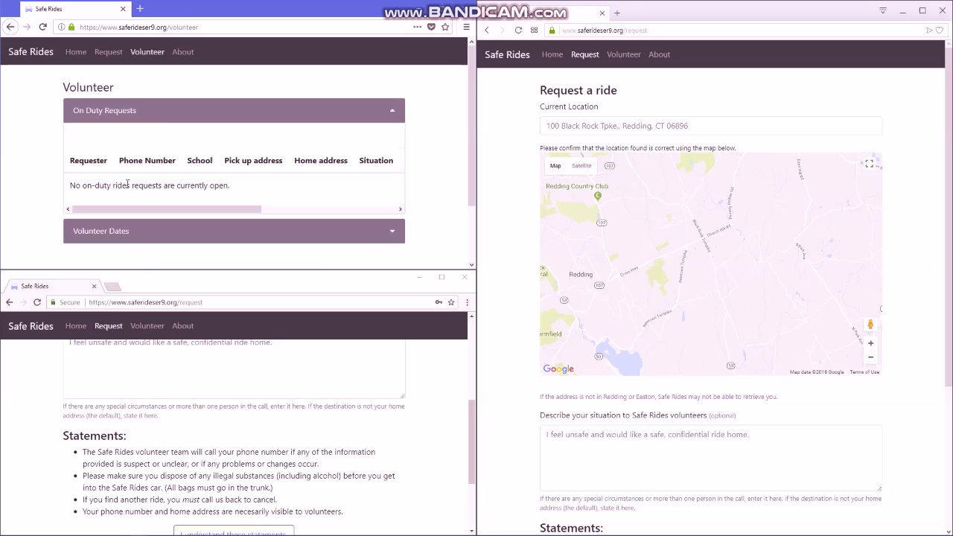
- Return the volunteer list, rider and request windows to their Home profile pages
{"action": "left_click", "coordinate": [76, 51]}
{"action": "left_click", "coordinate": [76, 326]}
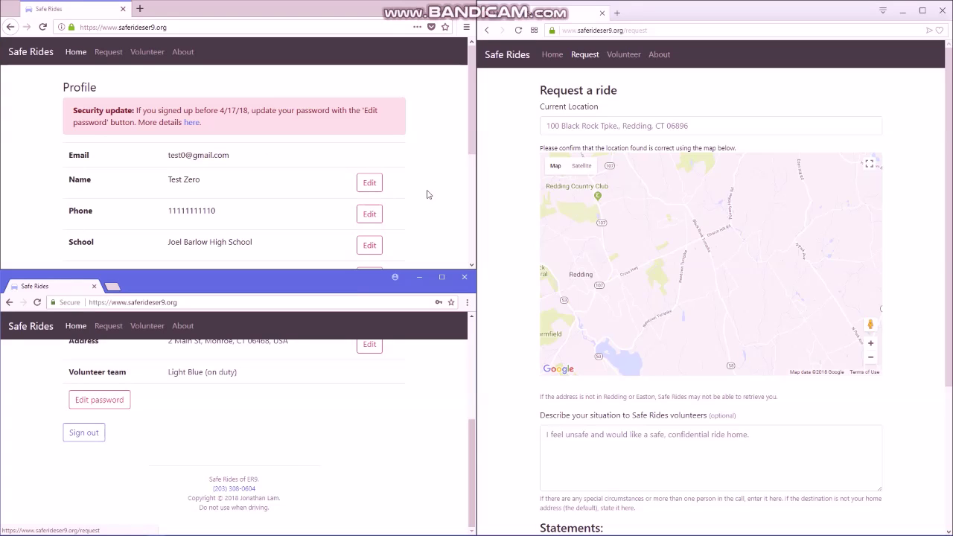
{"action": "scroll", "coordinate": [312, 365], "scroll_direction": "up", "scroll_amount": 3}
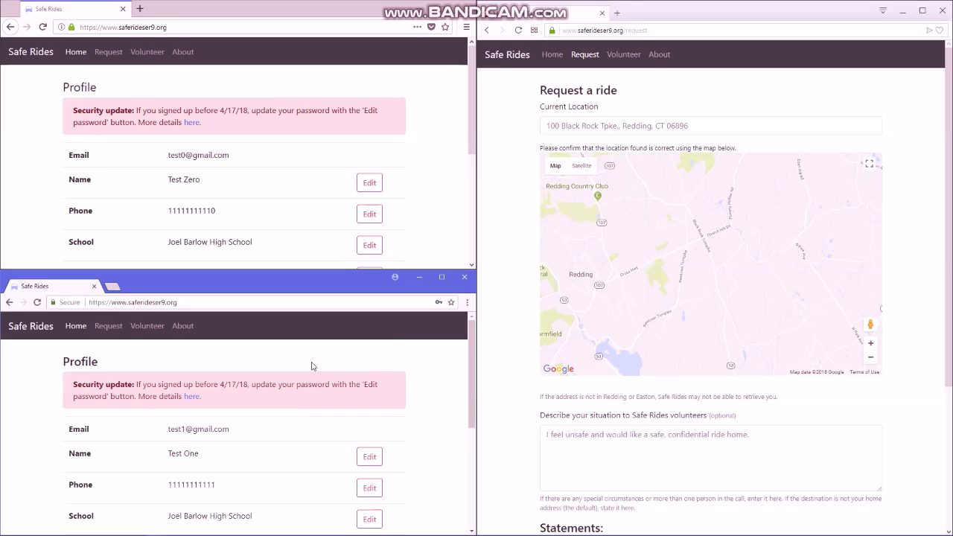
{"action": "left_click", "coordinate": [552, 55]}
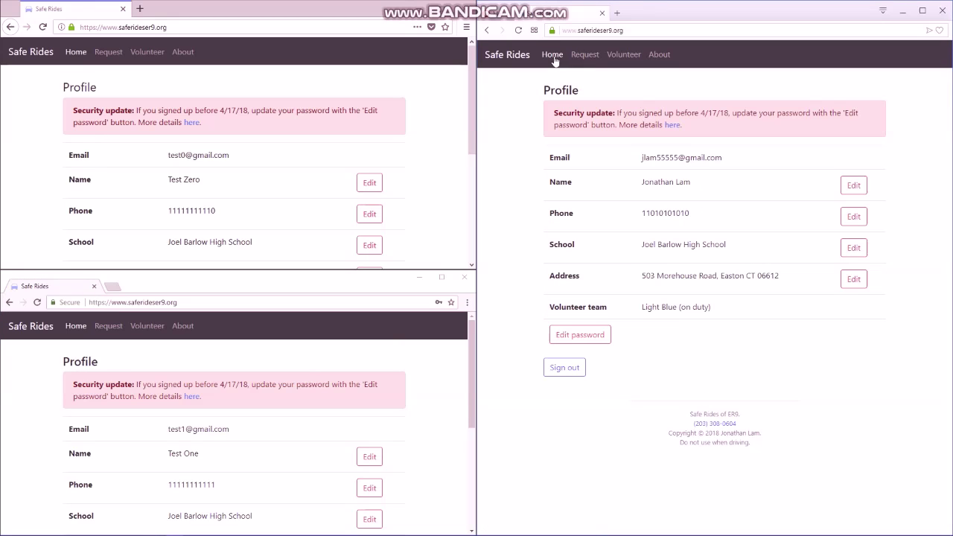